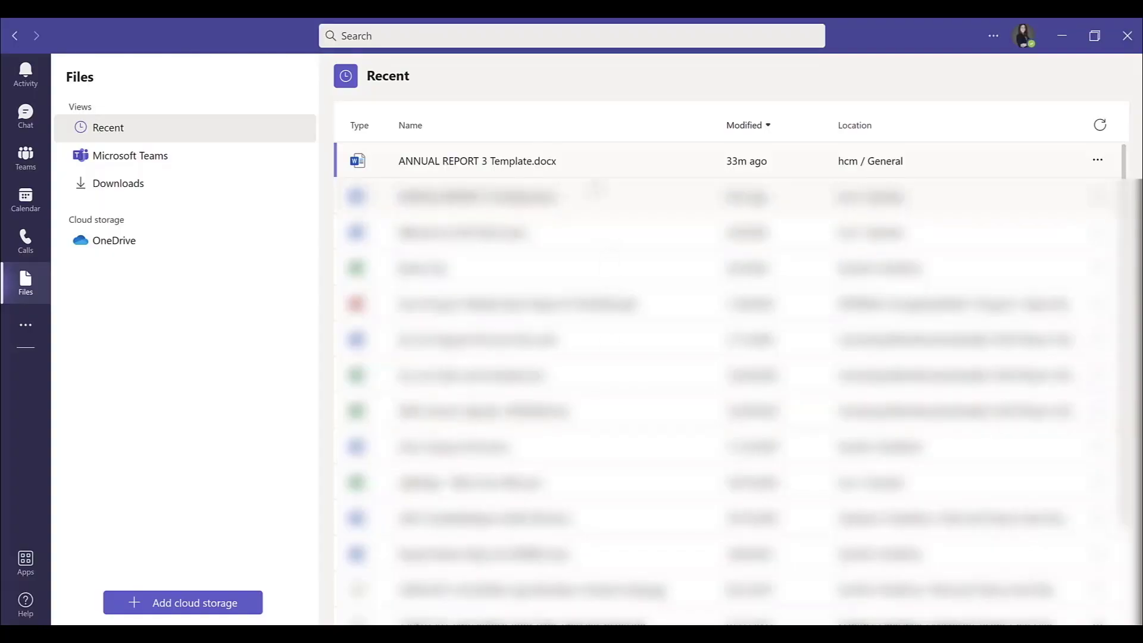
Step: Open ANNUAL REPORT 3 Template.docx from the recent files for editing inside Teams
right_click(591, 167)
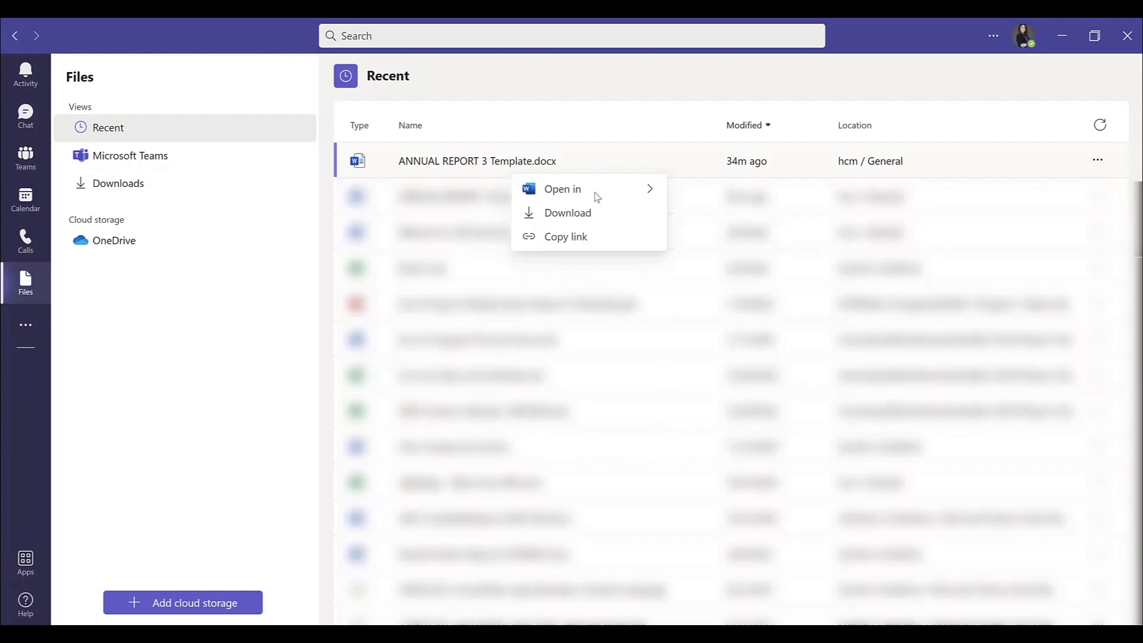
mouse_move(595, 194)
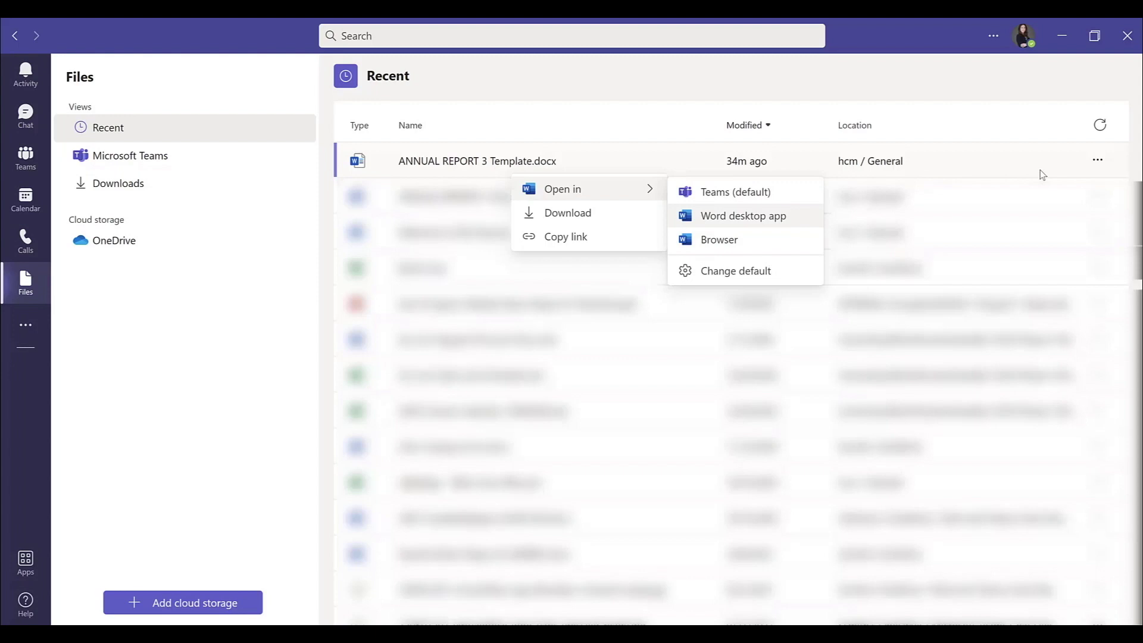
left_click(1098, 165)
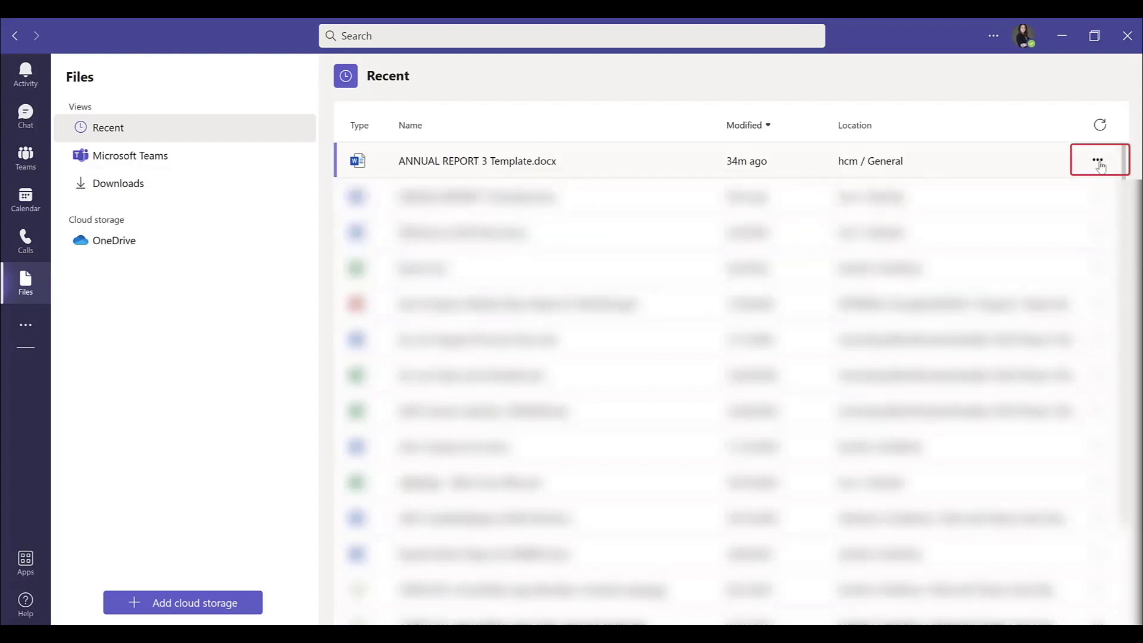
left_click(1098, 162)
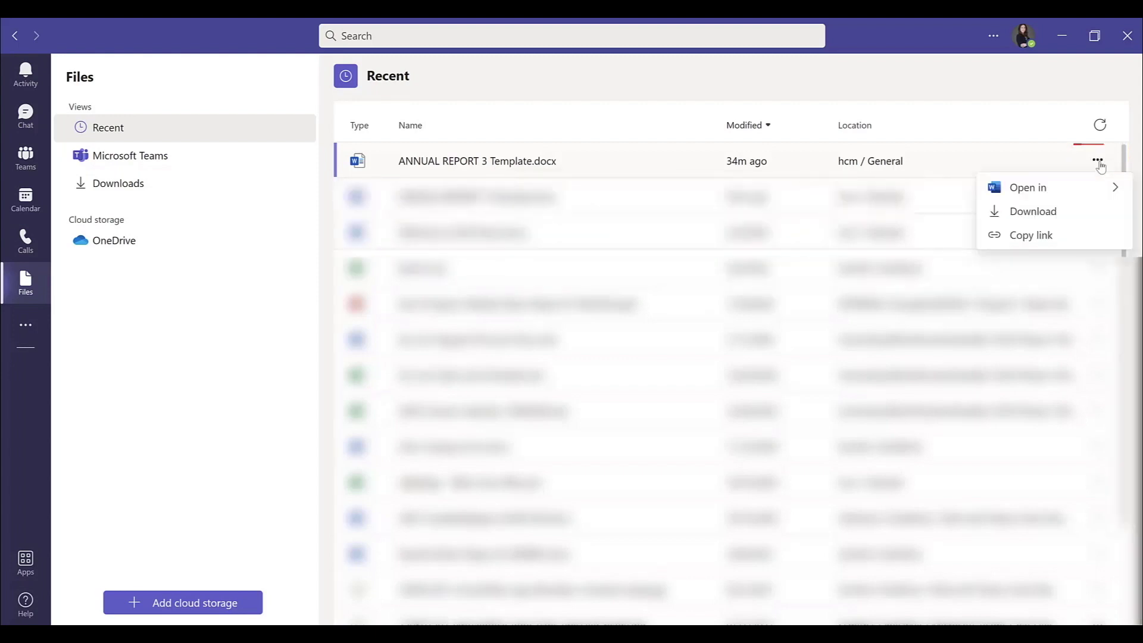
left_click(1051, 191)
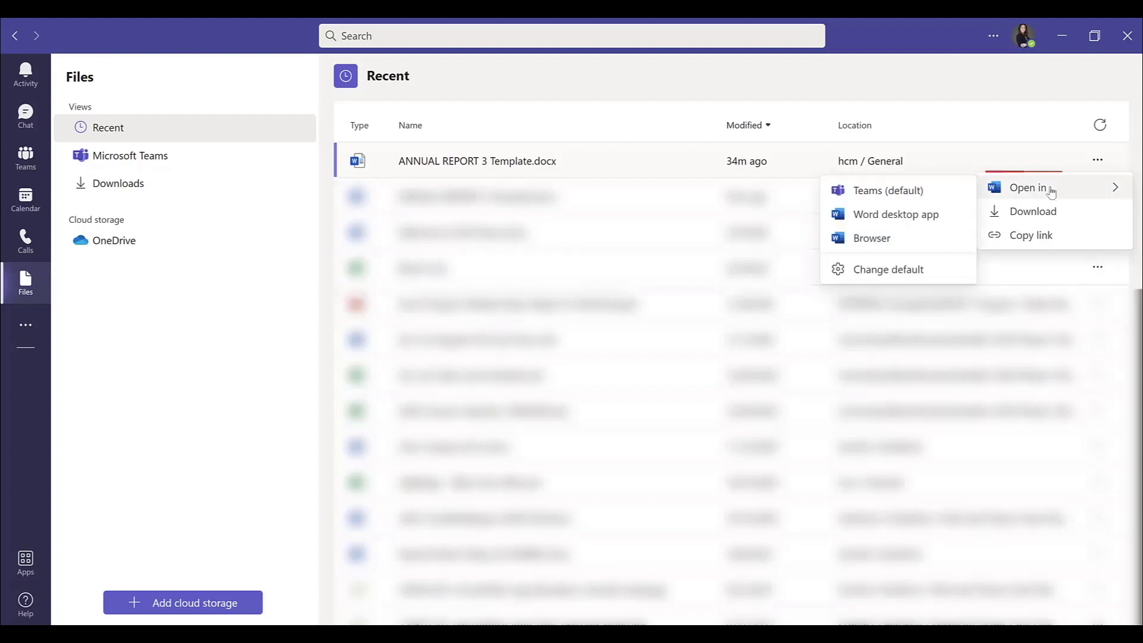
left_click(940, 191)
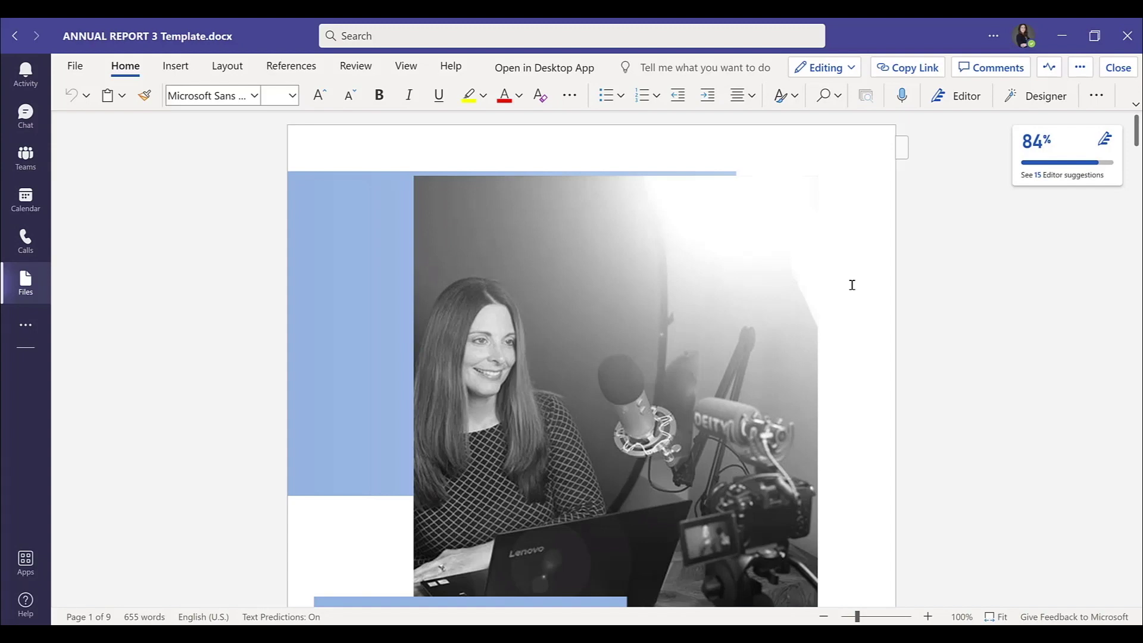
Step: Look over the report's cover page, title box and table of contents, and close the document
scroll(852, 285, "down", 1)
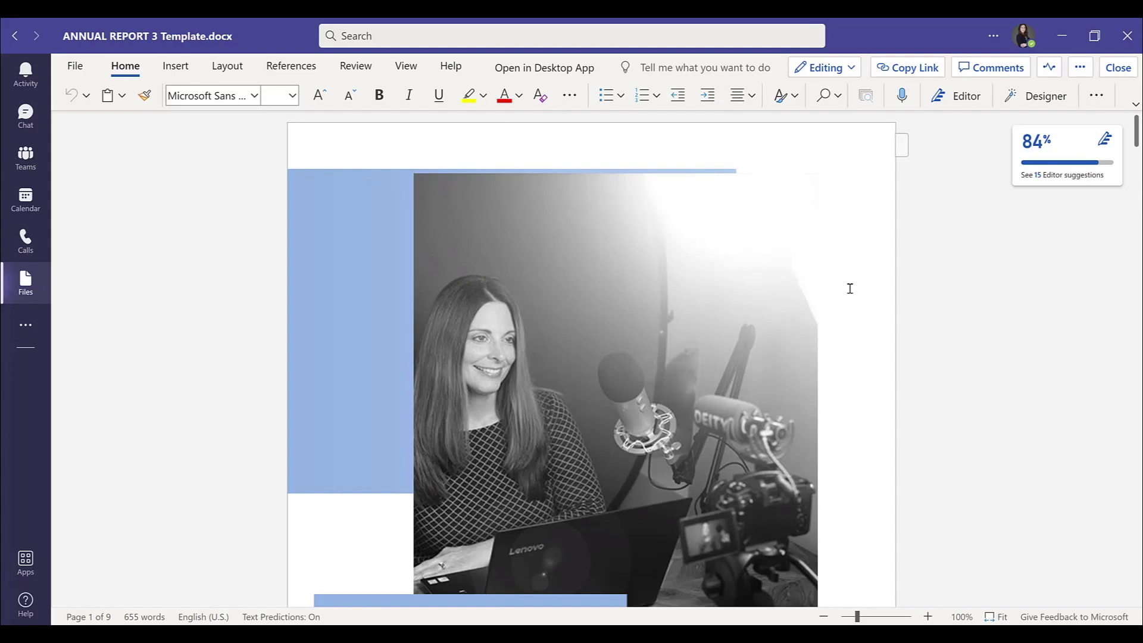
scroll(850, 288, "down", 3)
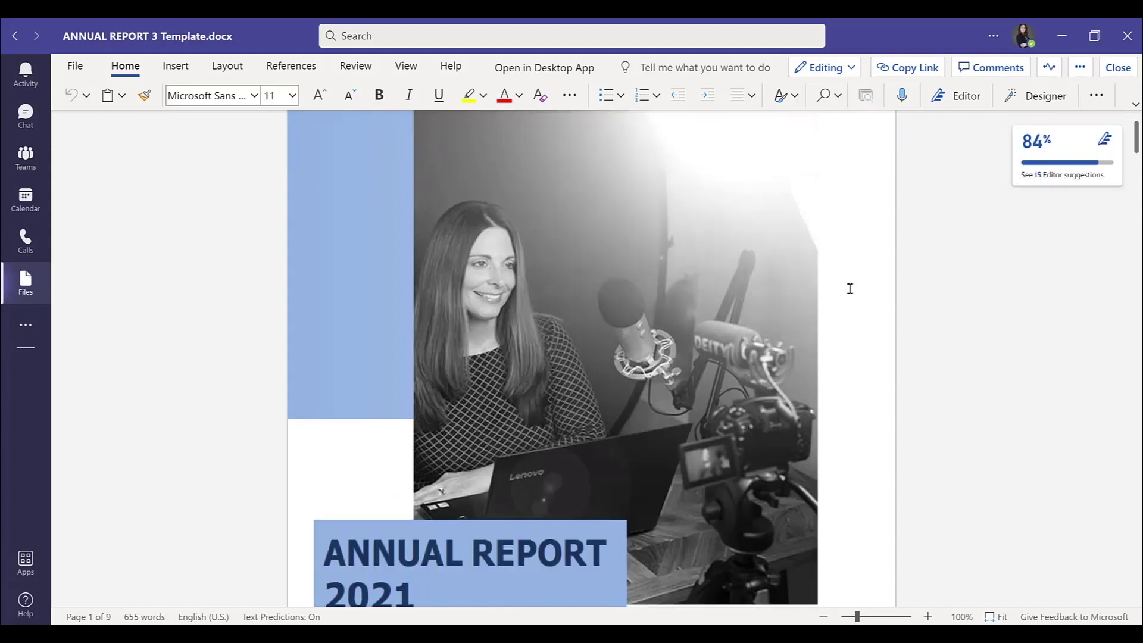
left_click(434, 551)
scroll(433, 551, "down", 8)
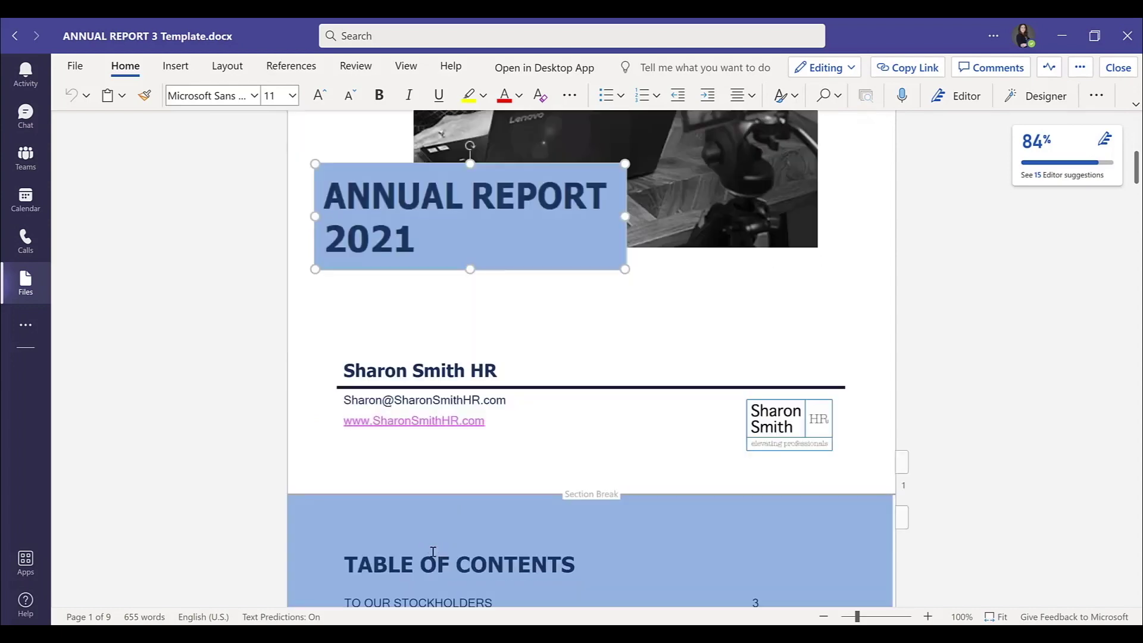
left_click(412, 236)
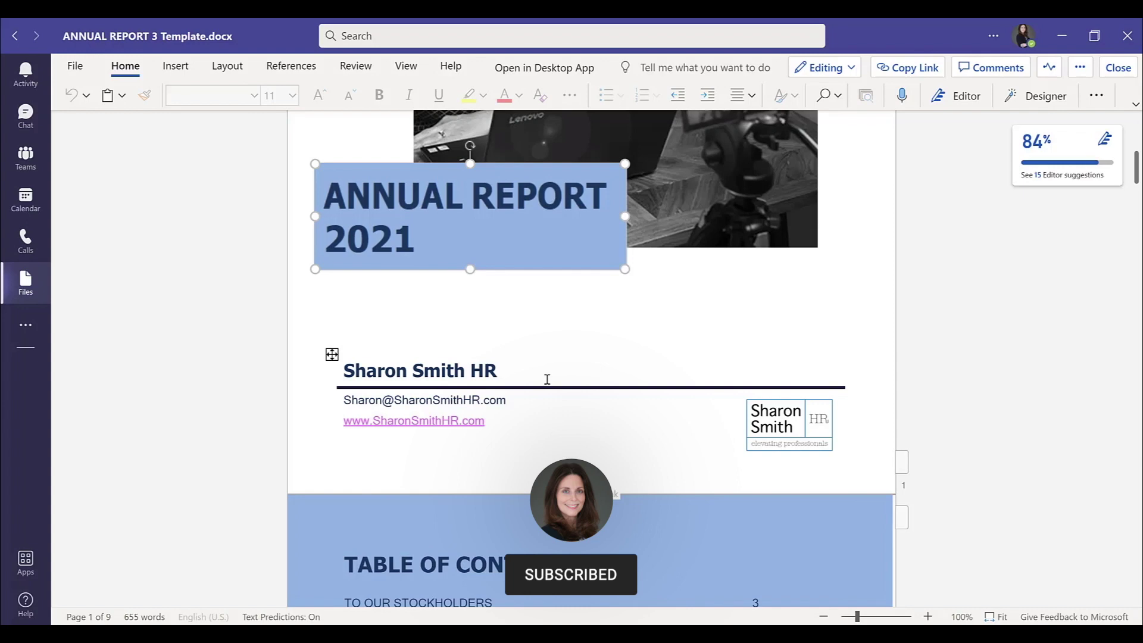
scroll(555, 395, "down", 2)
scroll(555, 395, "down", 4)
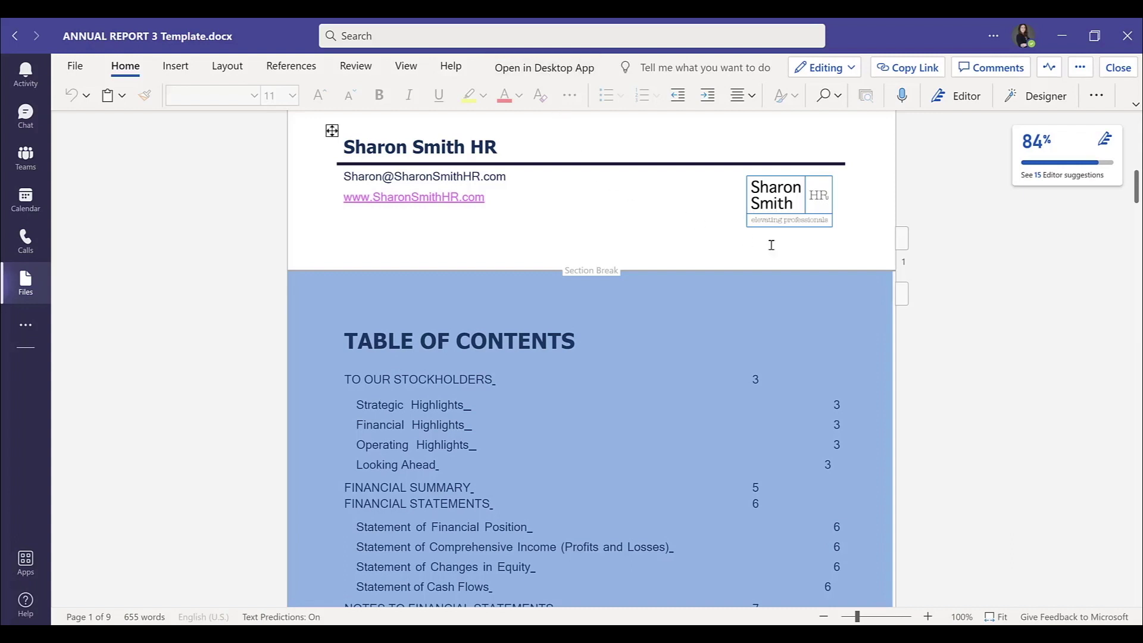
left_click(1117, 68)
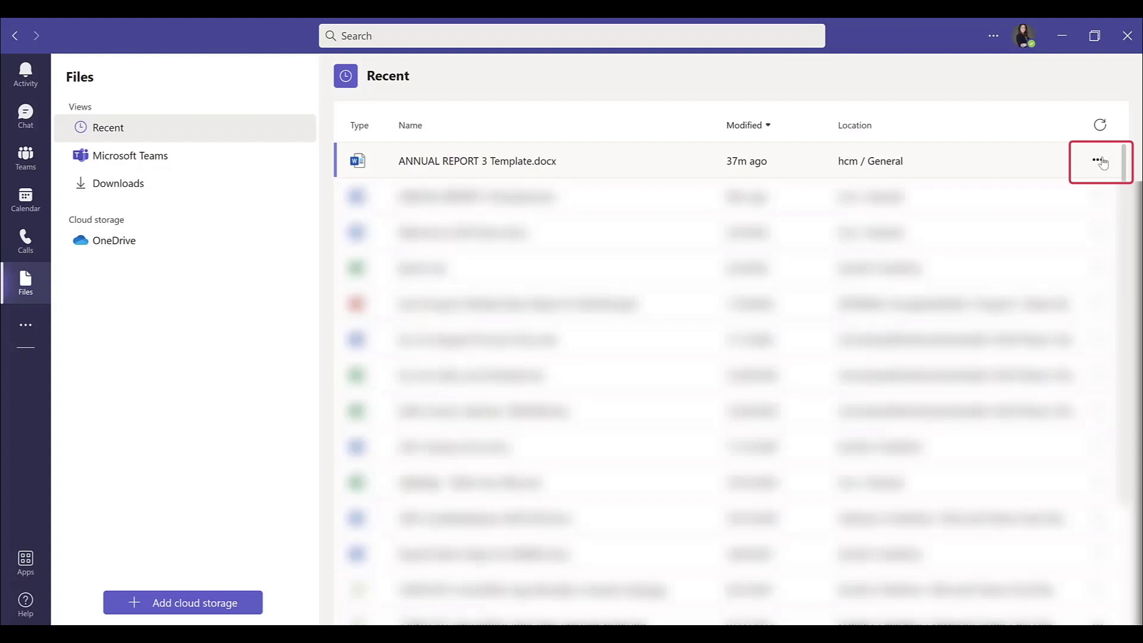
Step: Open ANNUAL REPORT 3 Template.docx from the recent files in the browser
left_click(1097, 167)
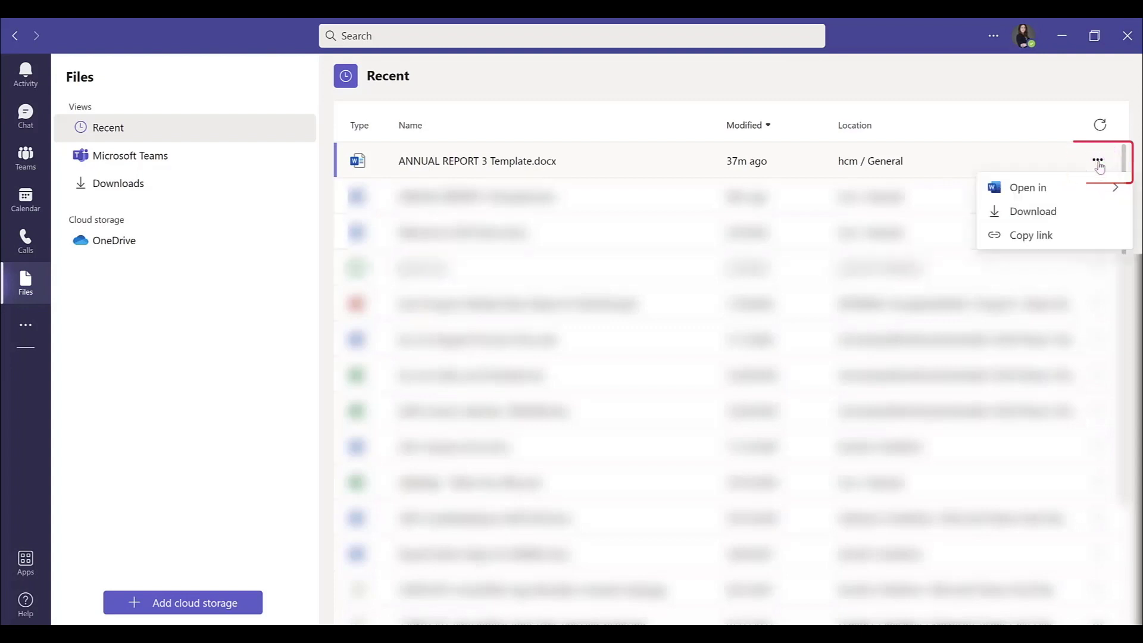
left_click(1057, 190)
left_click(871, 243)
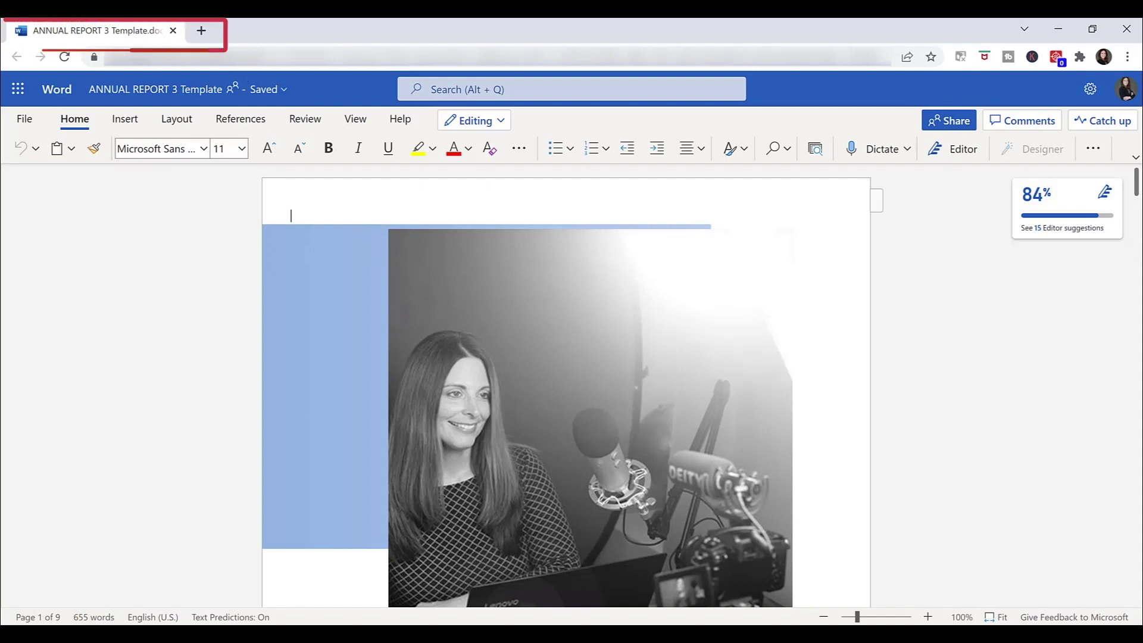
mouse_move(801, 624)
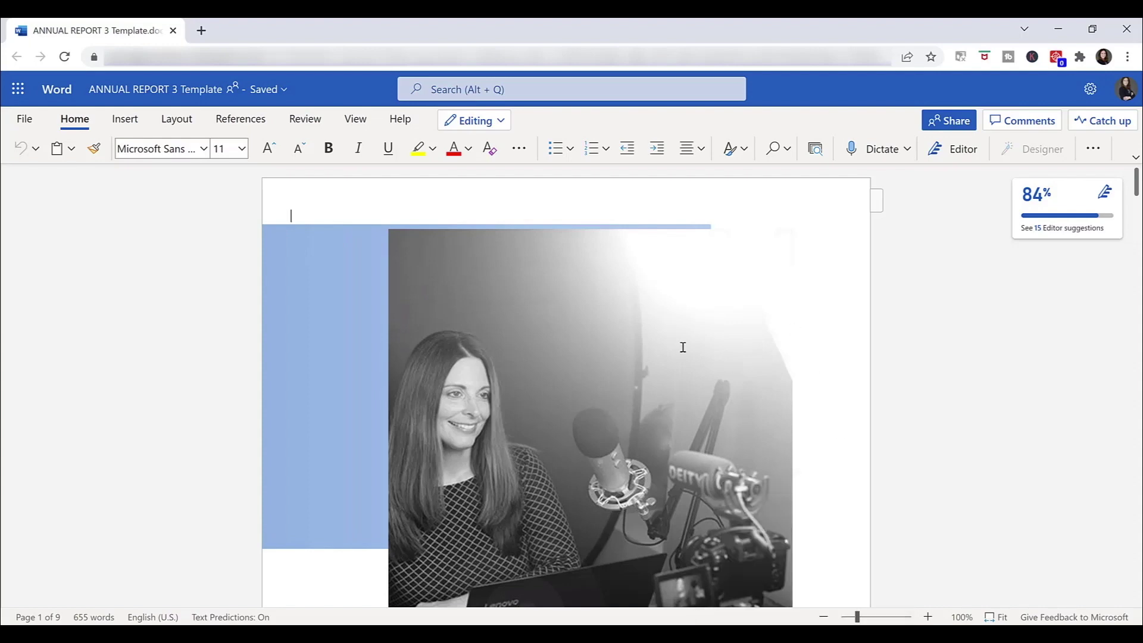
Step: Inspect the cover page and its title box in the browser version and check the editing mode options
scroll(683, 347, "down", 4)
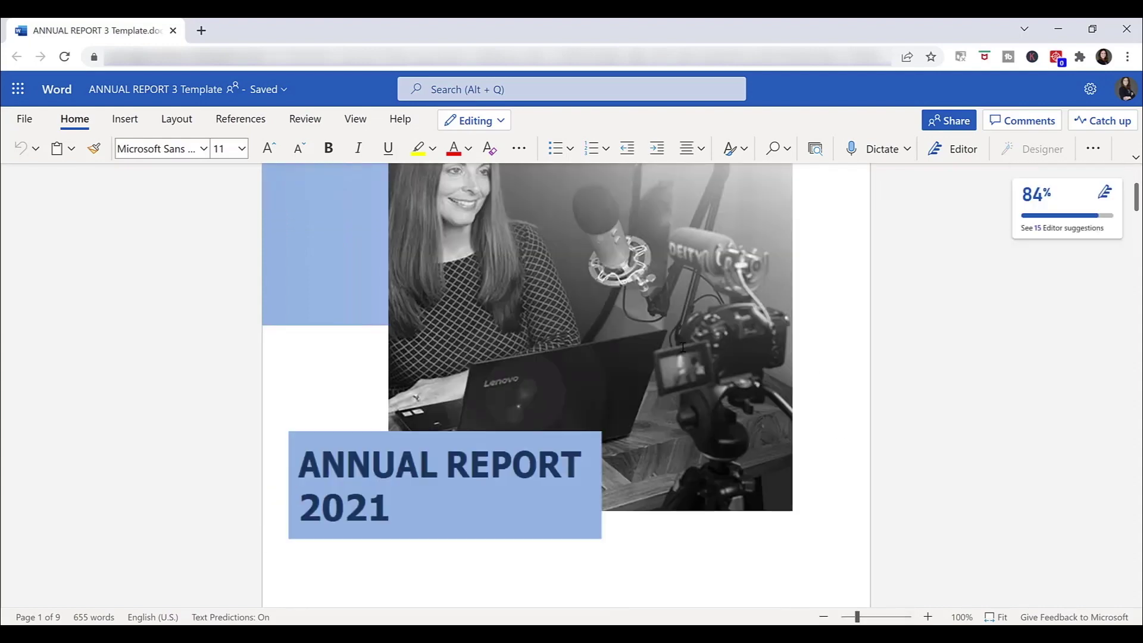
left_click(388, 507)
scroll(388, 507, "down", 4)
left_click(387, 292)
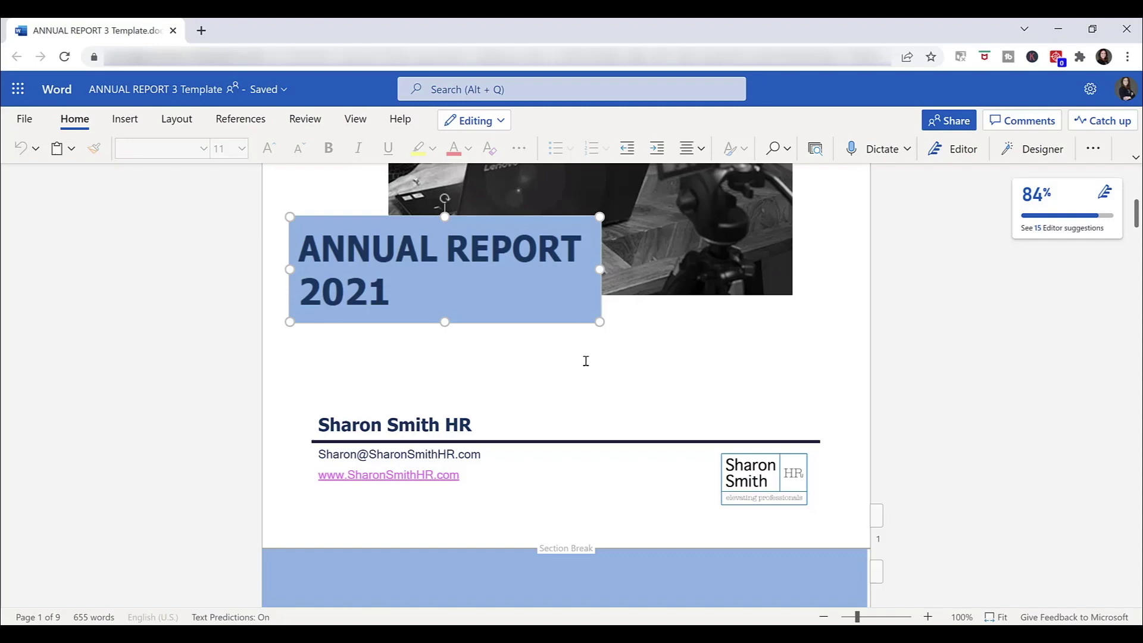
left_click(501, 122)
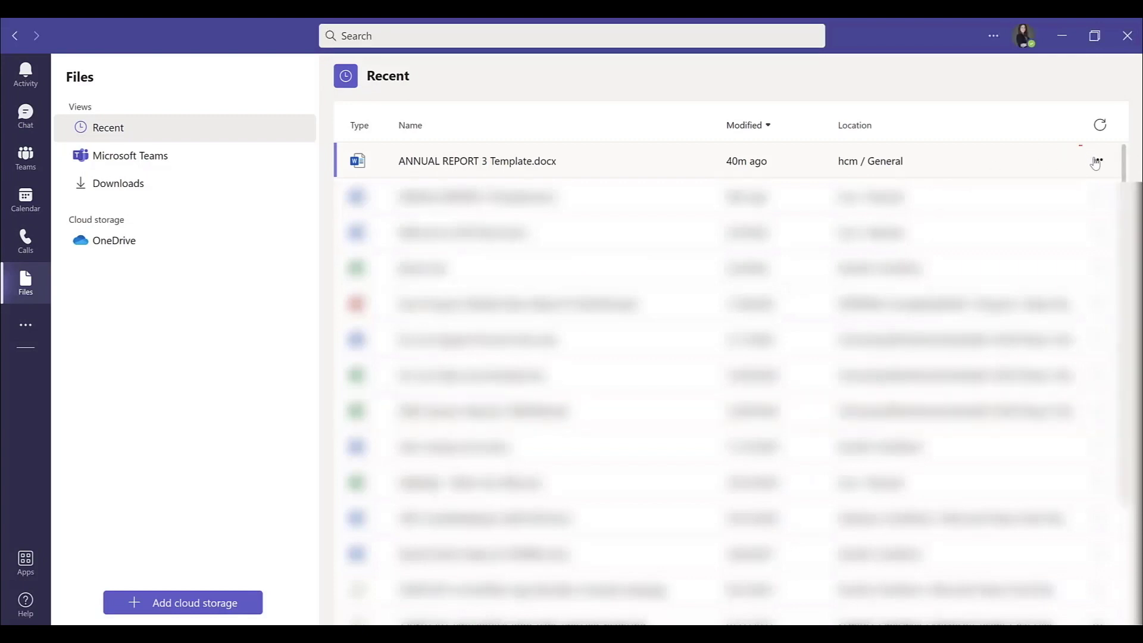
Step: Back in Teams, open ANNUAL REPORT 3 Template.docx in the Word desktop app
left_click(1095, 162)
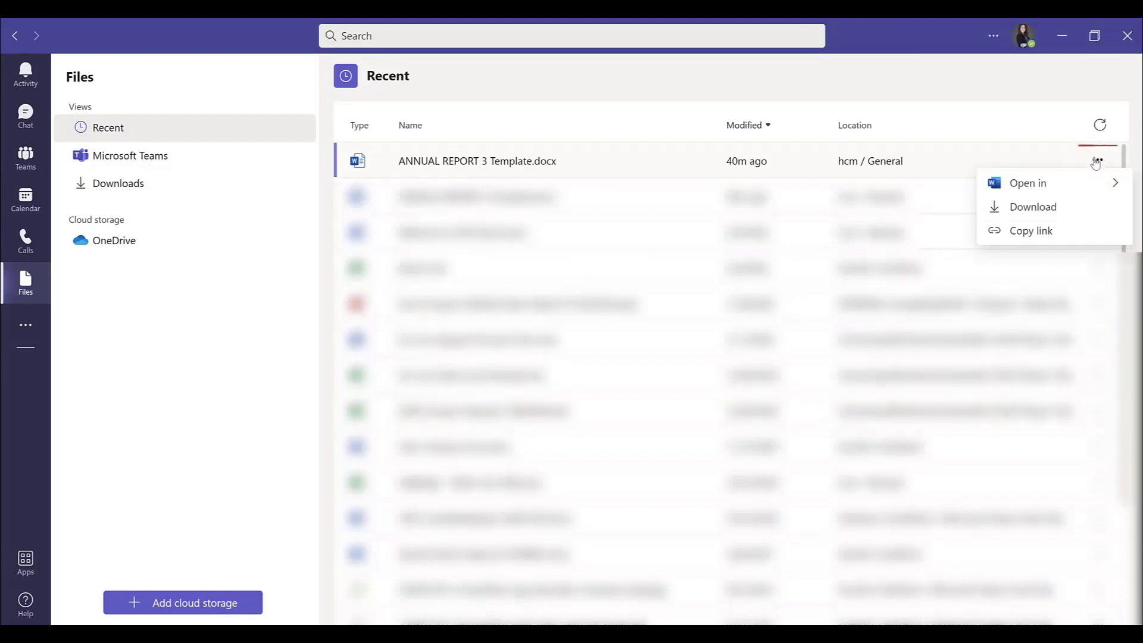
left_click(1031, 186)
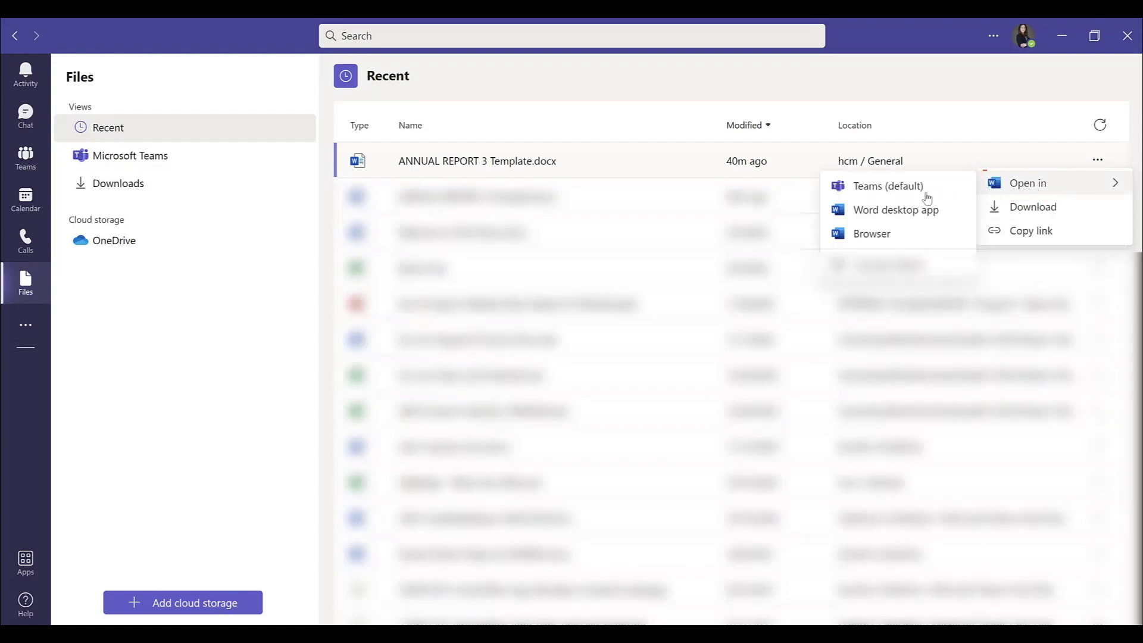
left_click(885, 214)
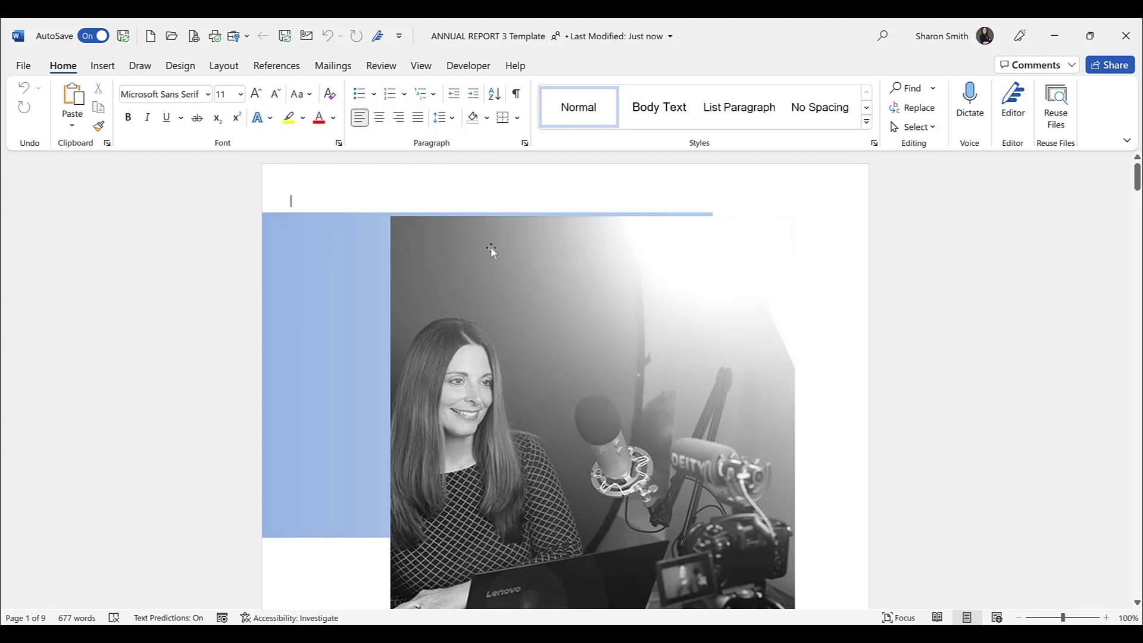
Step: Change the year in the cover page title to 2022
scroll(491, 250, "down", 3)
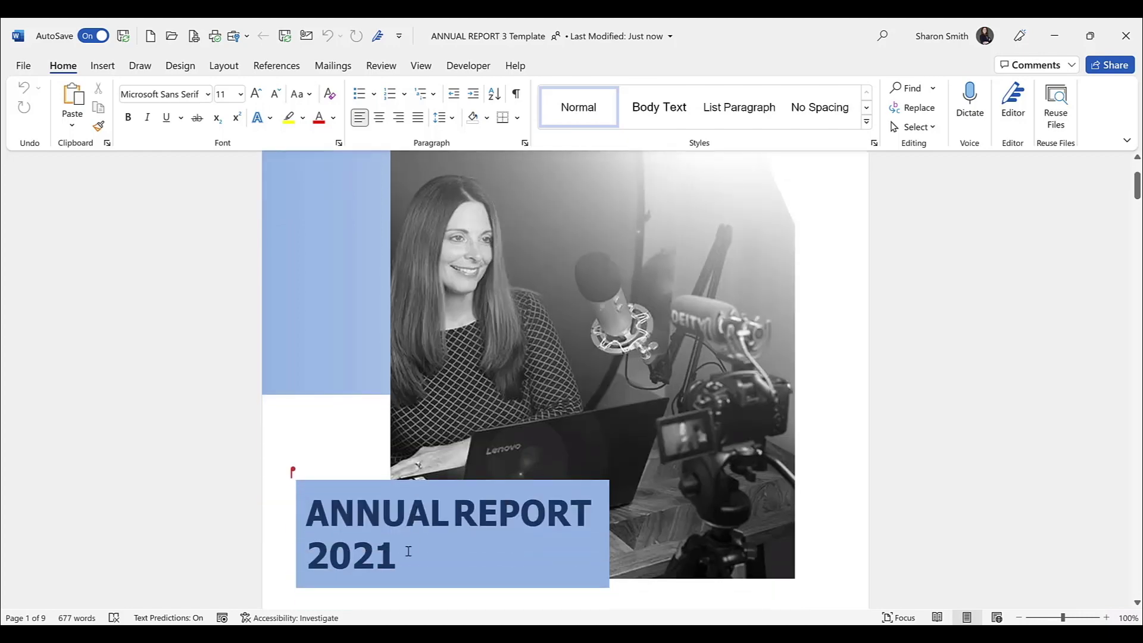
left_click(405, 560)
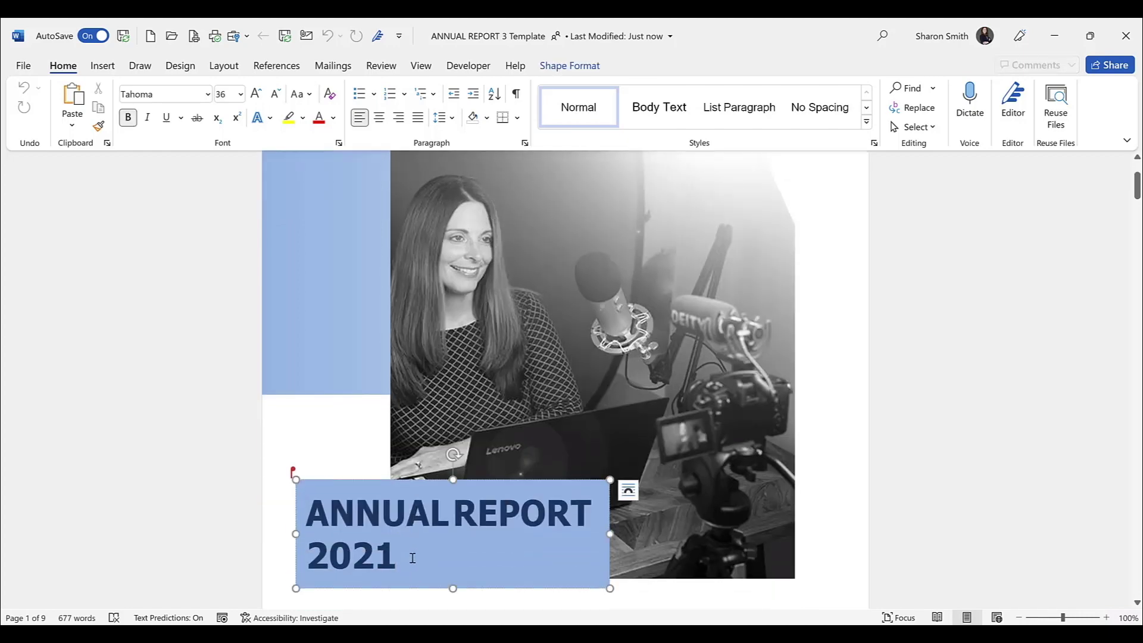
key("BackSpace")
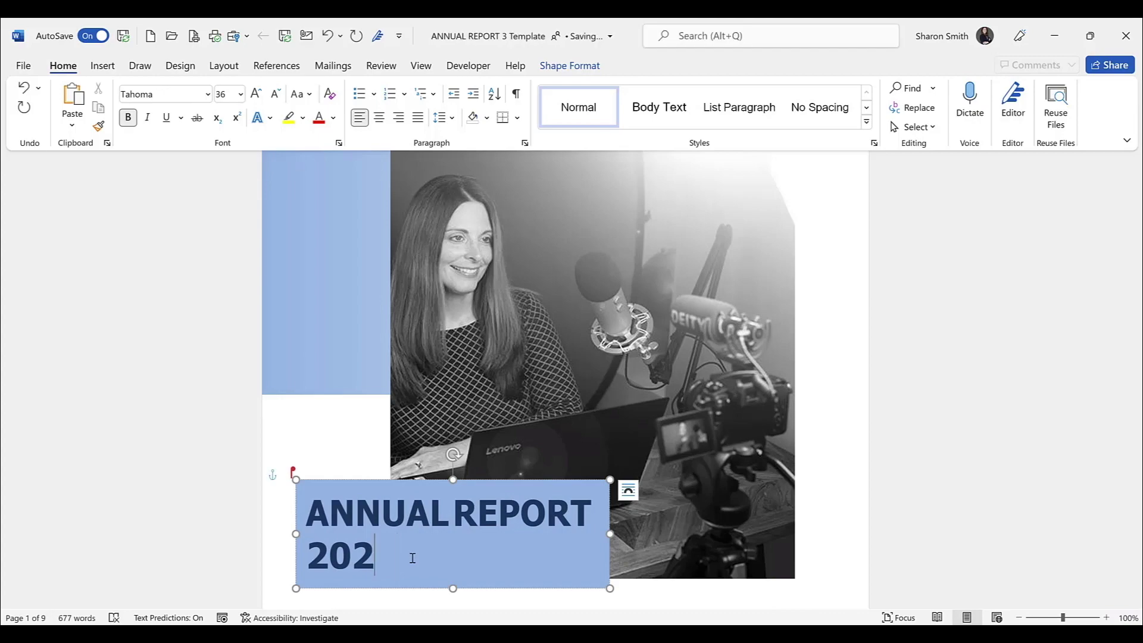
type("2")
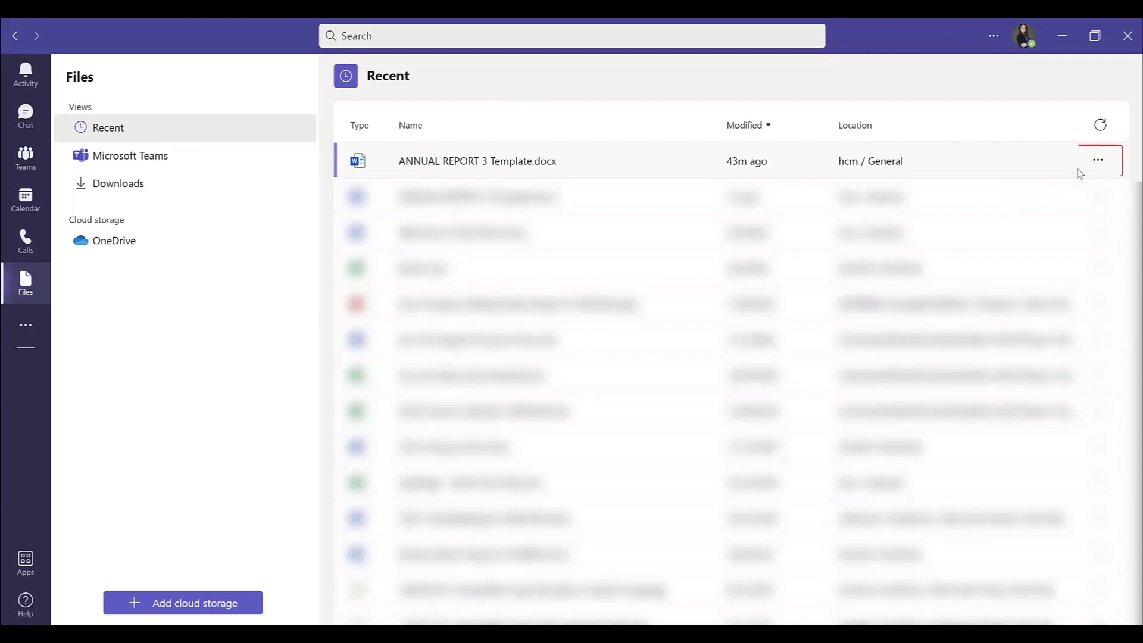
Step: From Teams, download ANNUAL REPORT 3 Template to the Downloads folder and enable editing in the saved copy in Word
left_click(1096, 161)
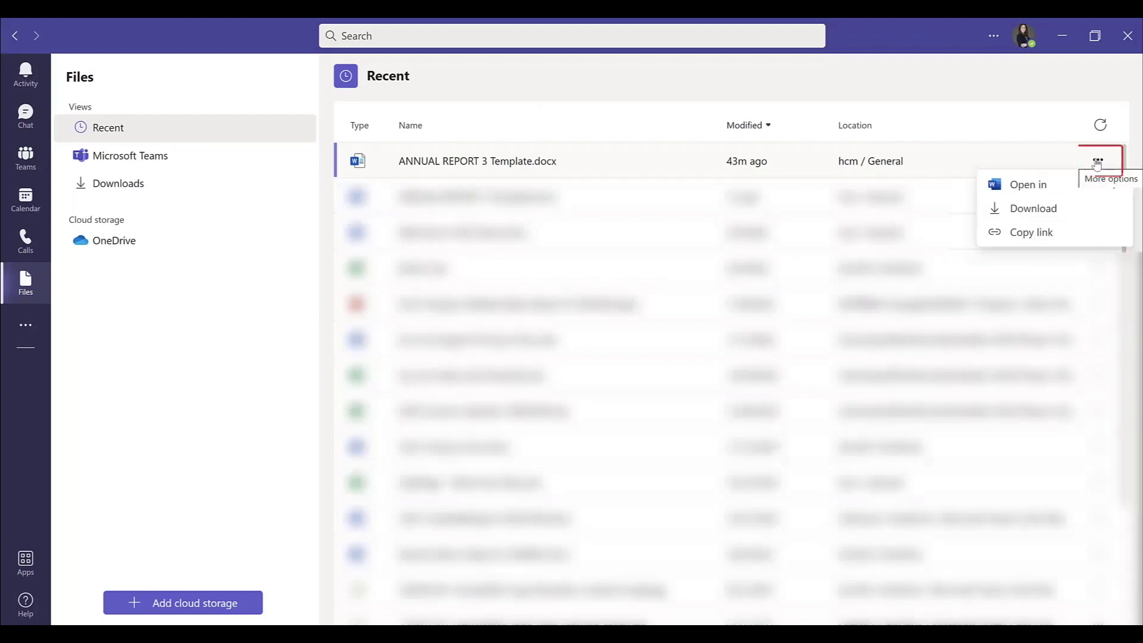
left_click(1051, 215)
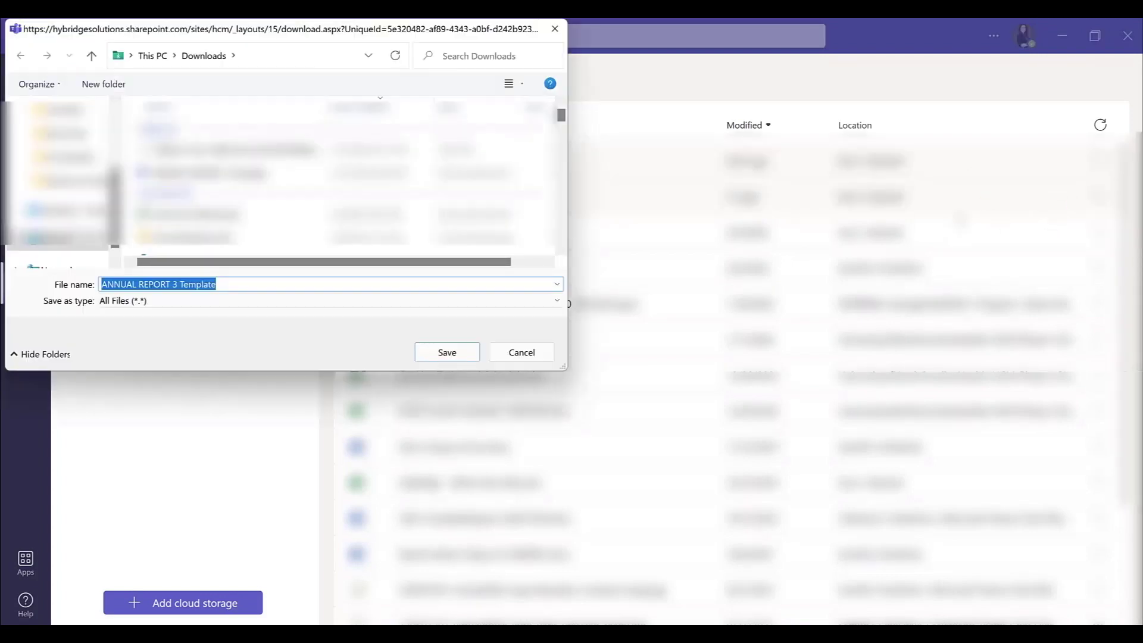
scroll(59, 178, "up", 5)
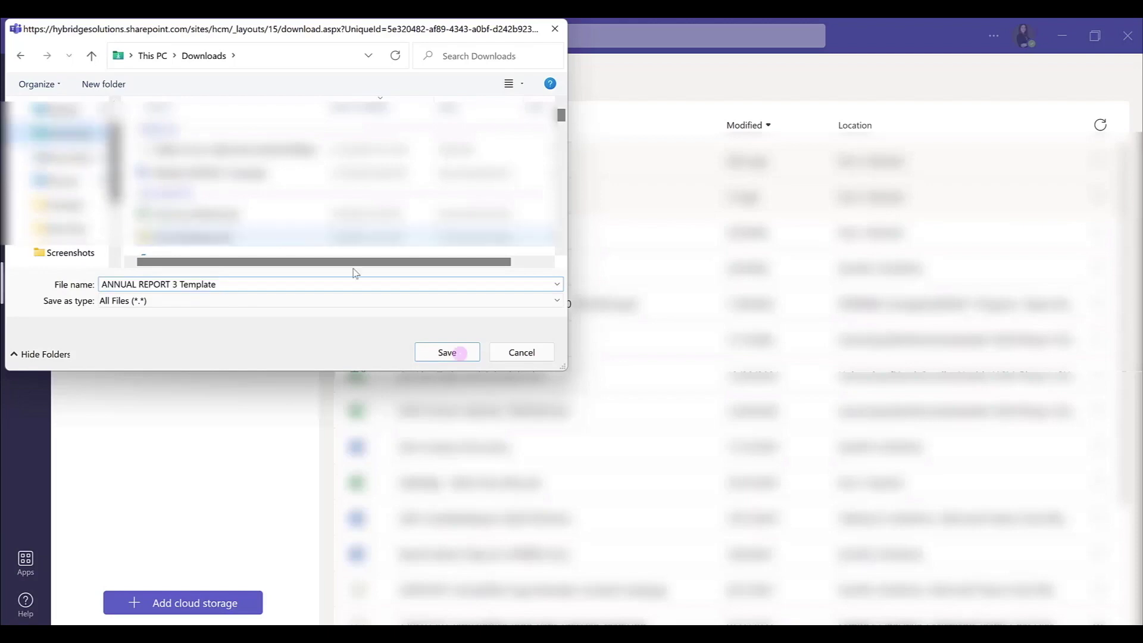
left_click(452, 352)
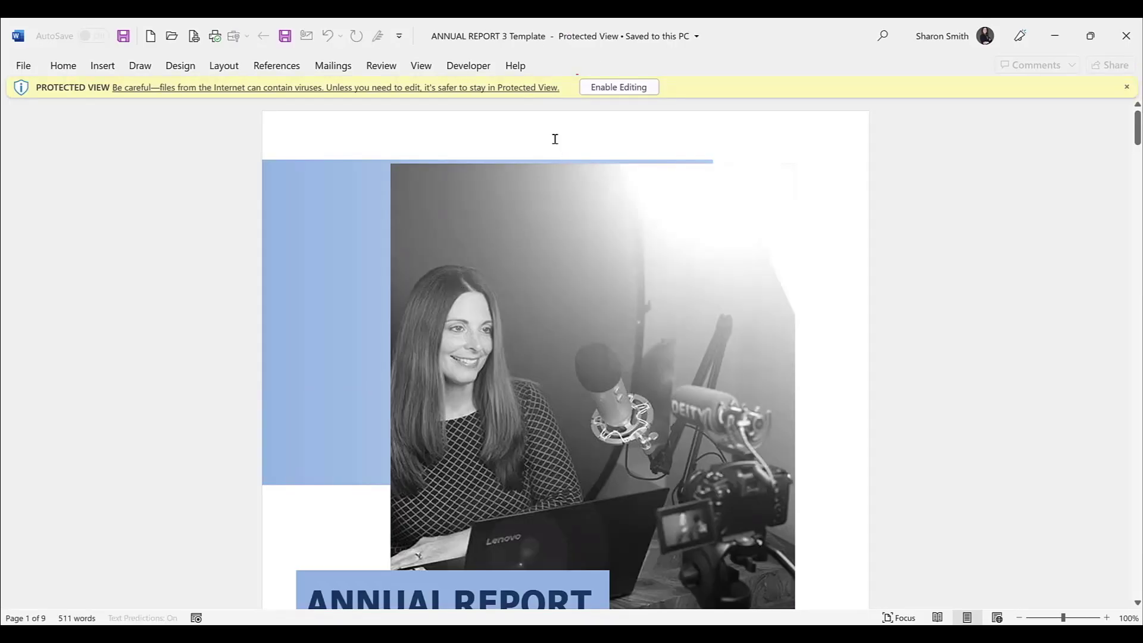
left_click(618, 87)
scroll(518, 191, "down", 5)
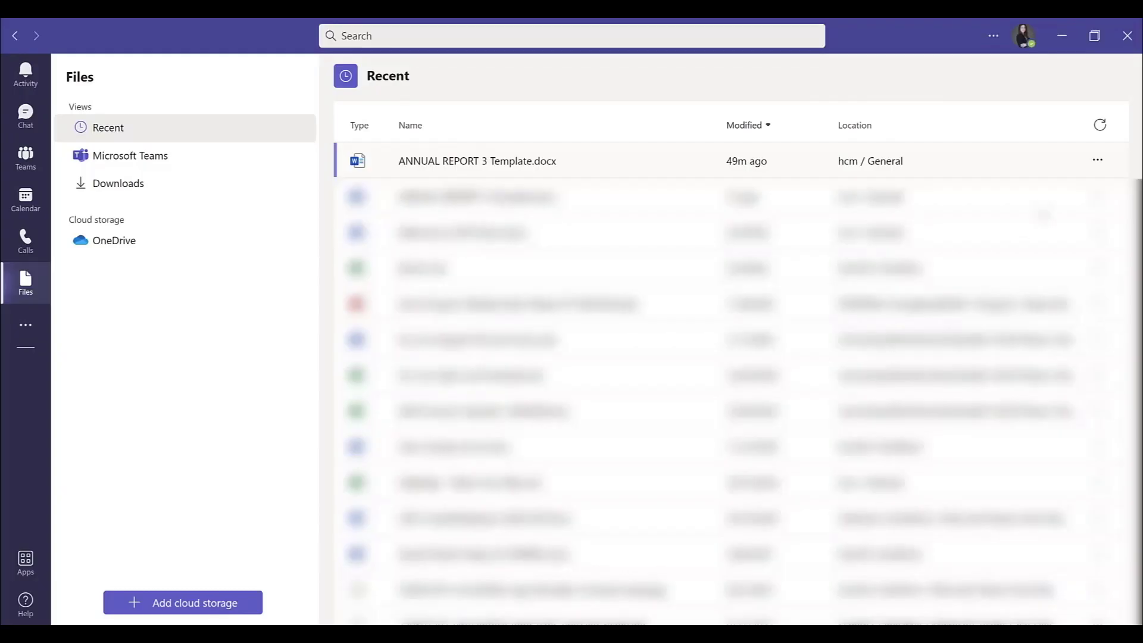
Step: In Teams, set Browser as the default for opening Word, PowerPoint and Excel files, and open ANNUAL REPORT 3 Template.docx
left_click(1098, 163)
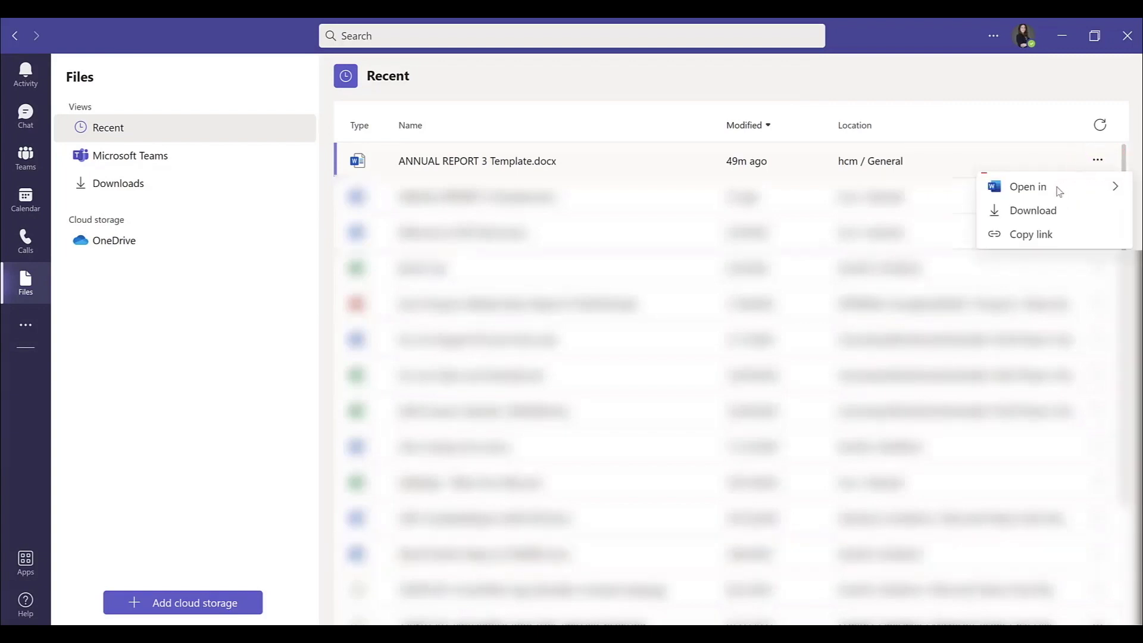
left_click(1059, 191)
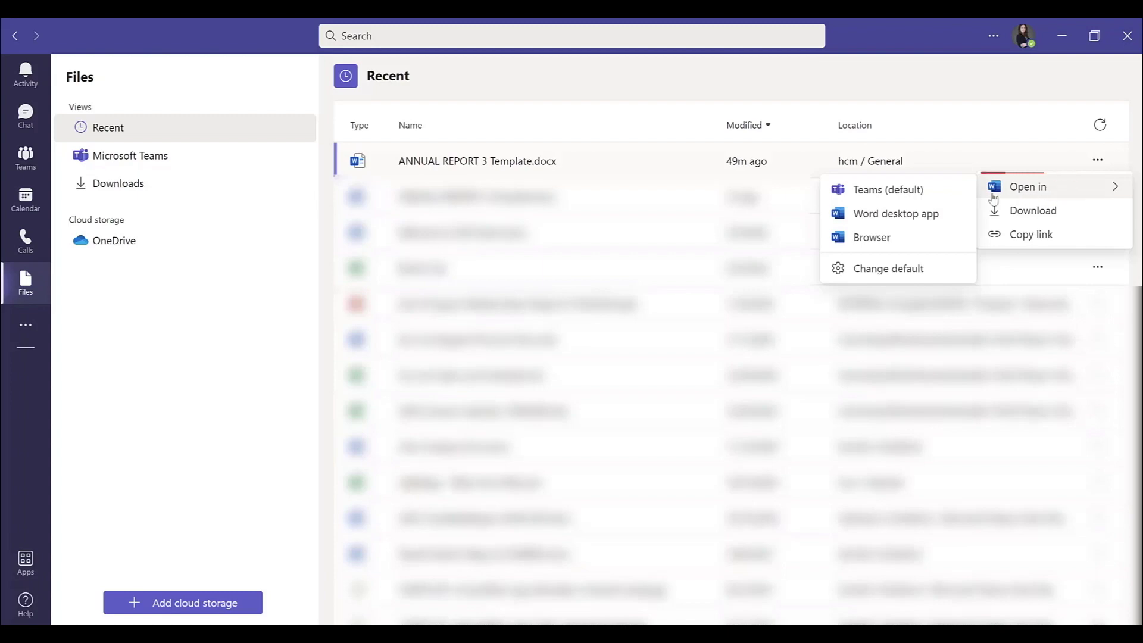
left_click(898, 271)
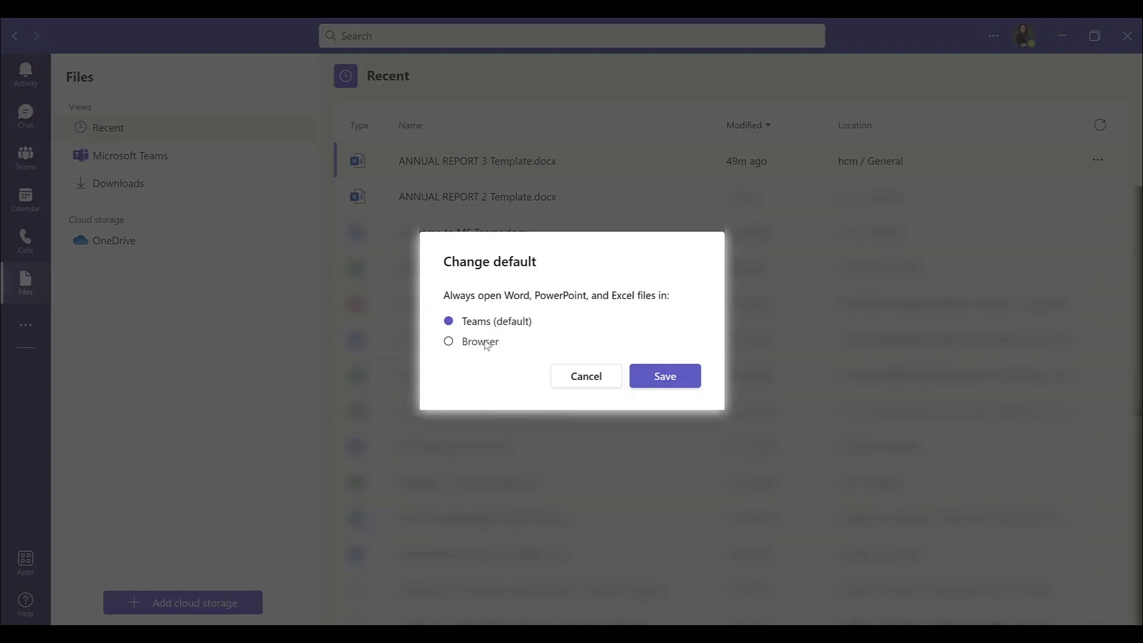
left_click(485, 344)
left_click(674, 383)
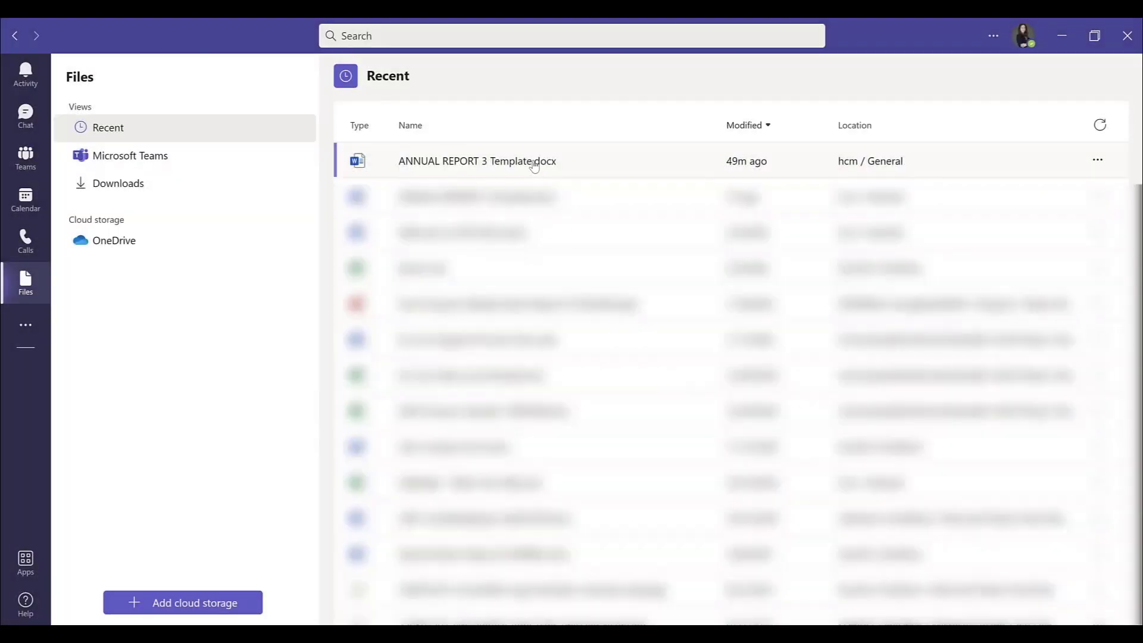
left_click(534, 163)
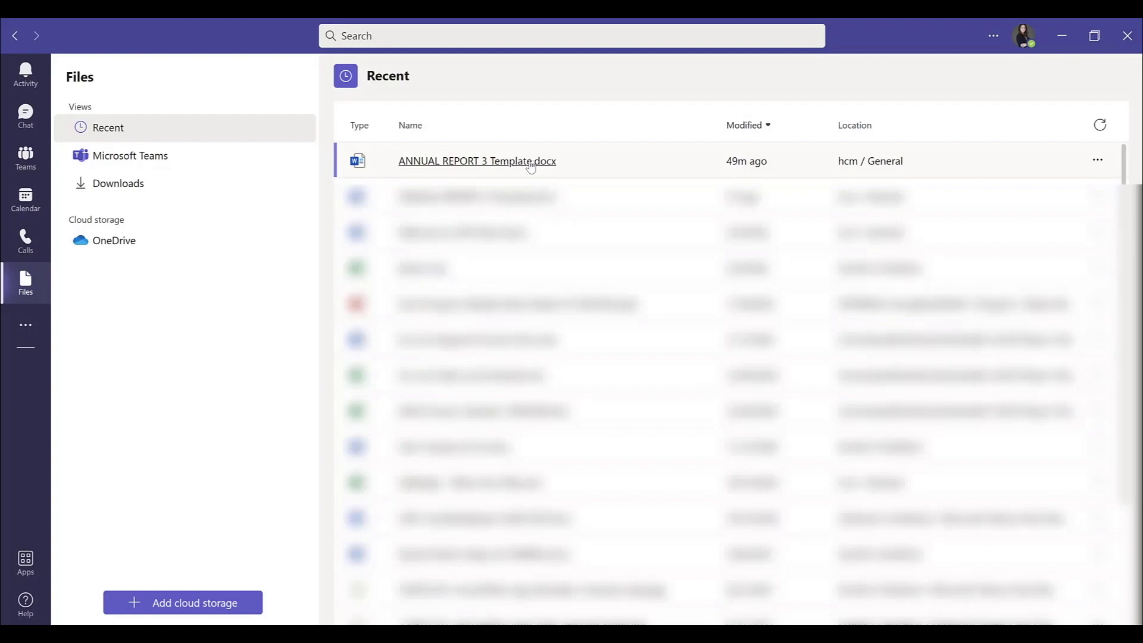